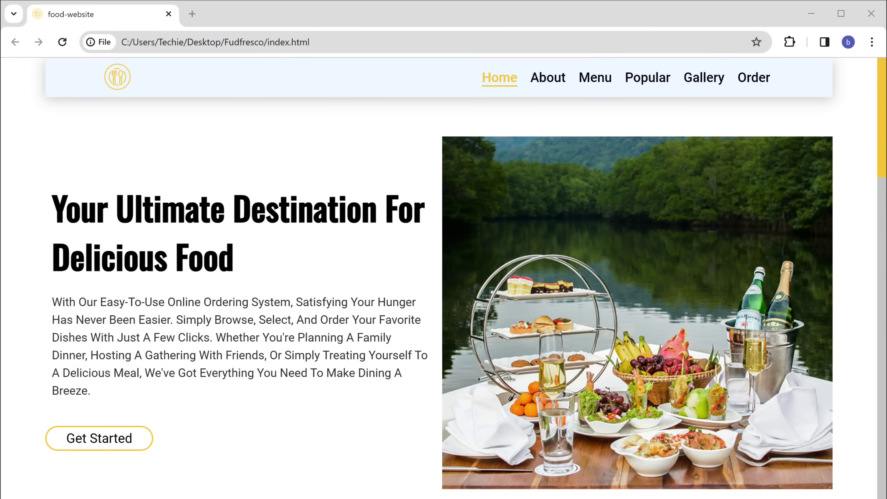
# Step: Scroll down the local Fudfresco site to its menu section and open the Fudfresco project folder
pyautogui.scroll(-15, 439, 293)
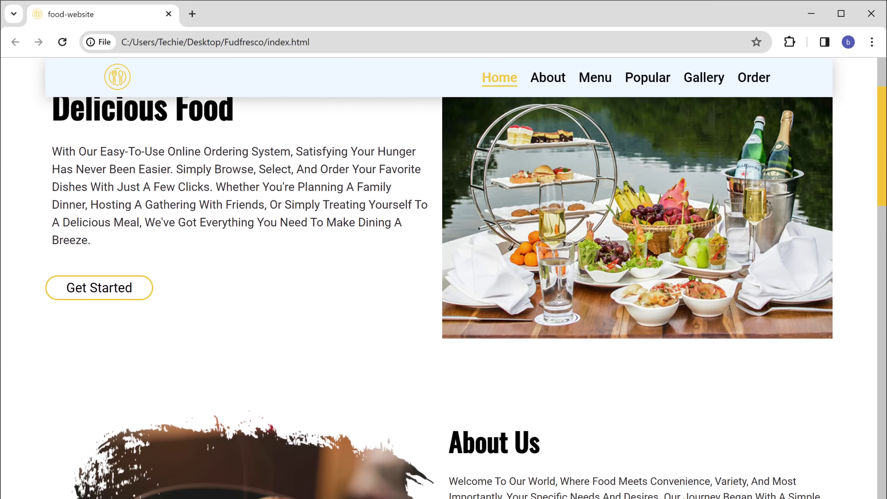
pyautogui.scroll(-5, 444, 280)
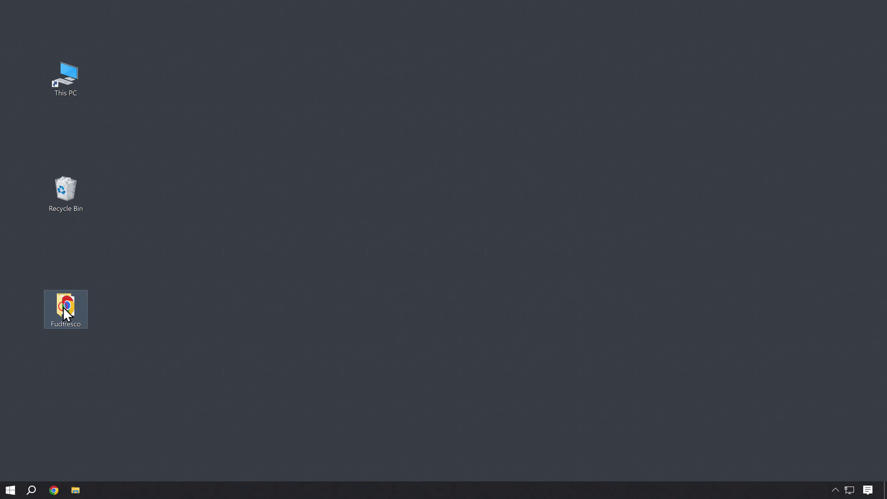
pyautogui.doubleClick(65, 306)
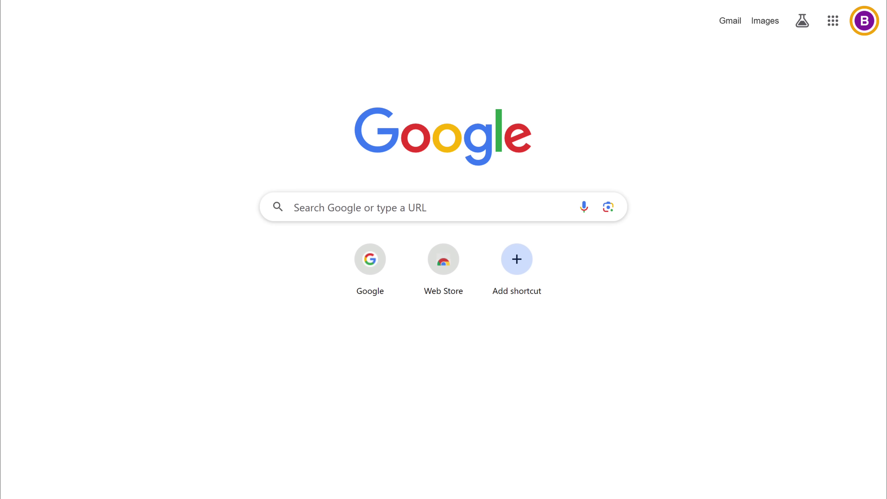
# Step: From the avatar menu, add a new Google account for personal use
pyautogui.click(864, 25)
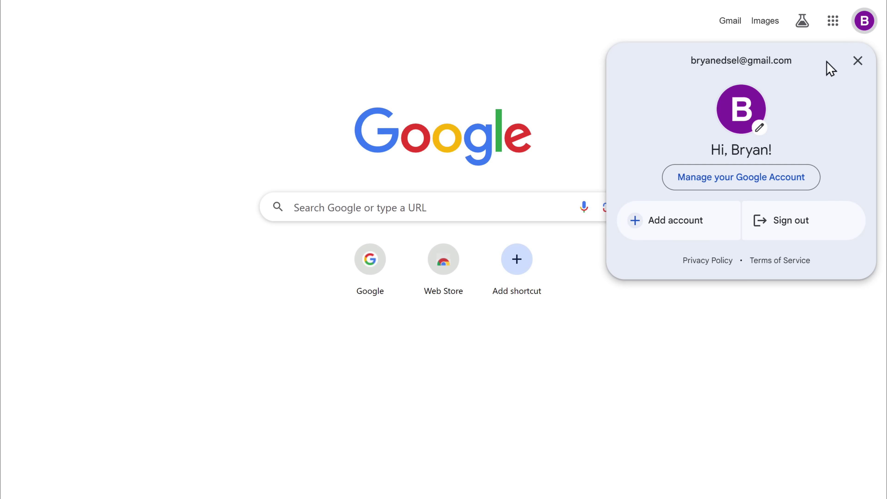
pyautogui.click(676, 229)
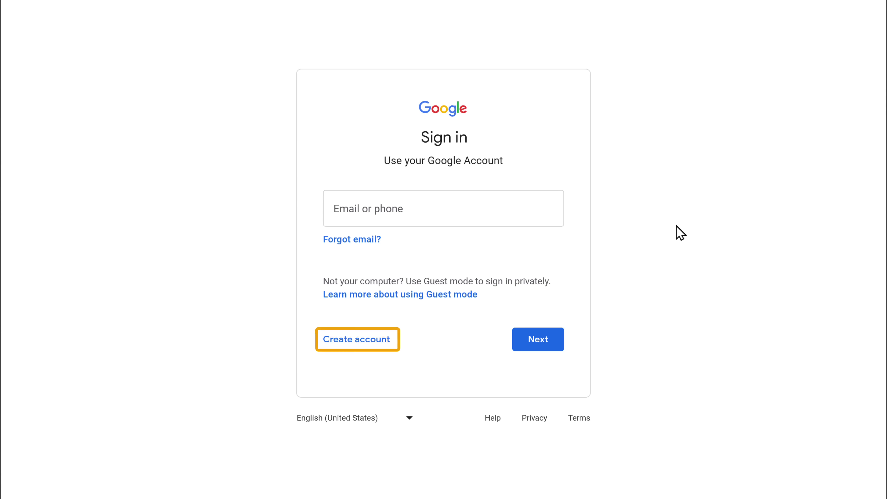
pyautogui.click(356, 346)
pyautogui.click(371, 375)
# Step: Enter the first and last name, then the birthday and gender, and continue
pyautogui.press('Tab')
pyautogui.click(373, 373)
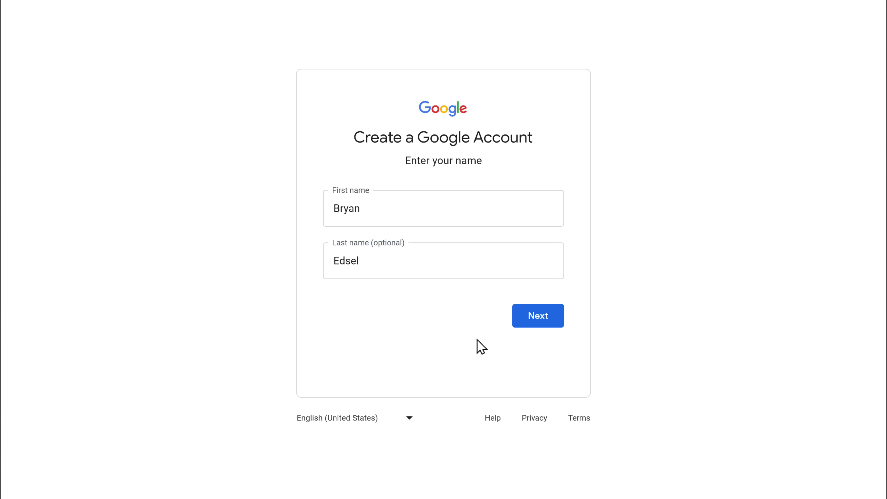
pyautogui.click(540, 318)
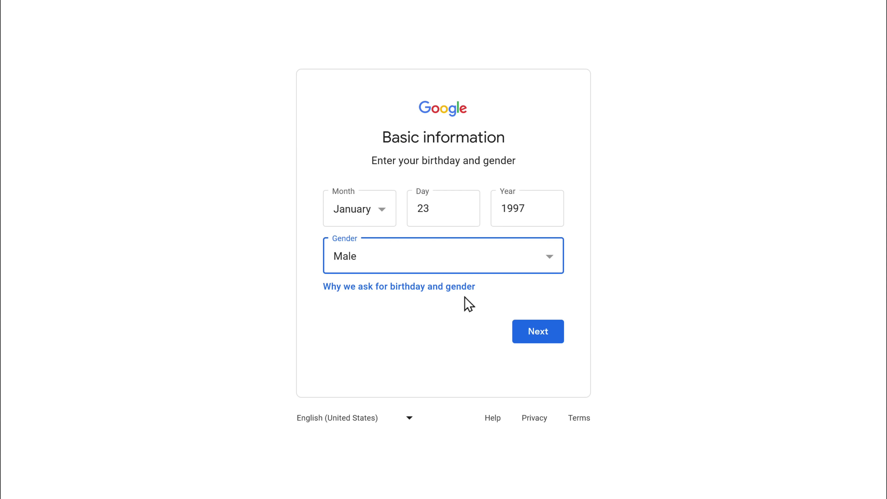
pyautogui.click(543, 341)
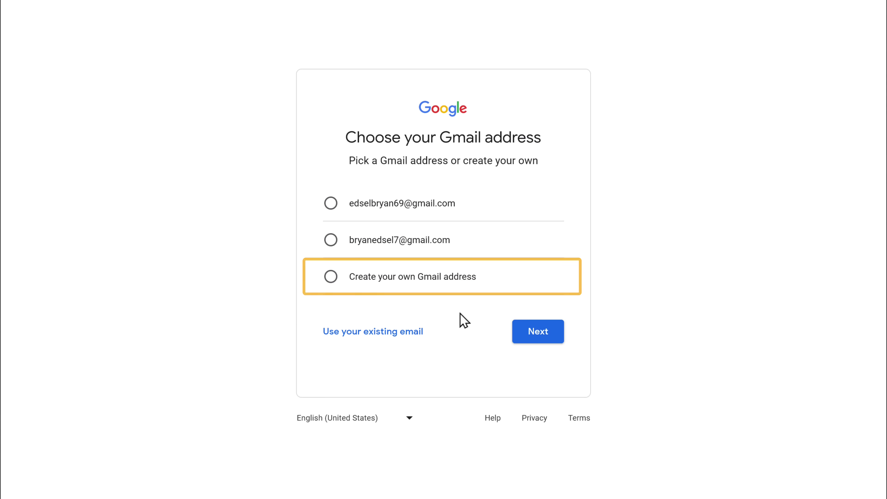
# Step: Choose a custom Gmail address and submit it
pyautogui.click(331, 277)
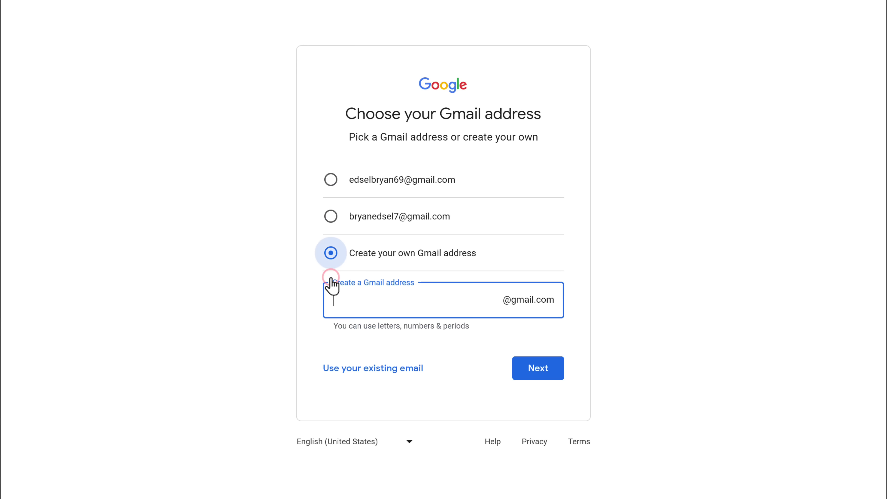
pyautogui.click(406, 335)
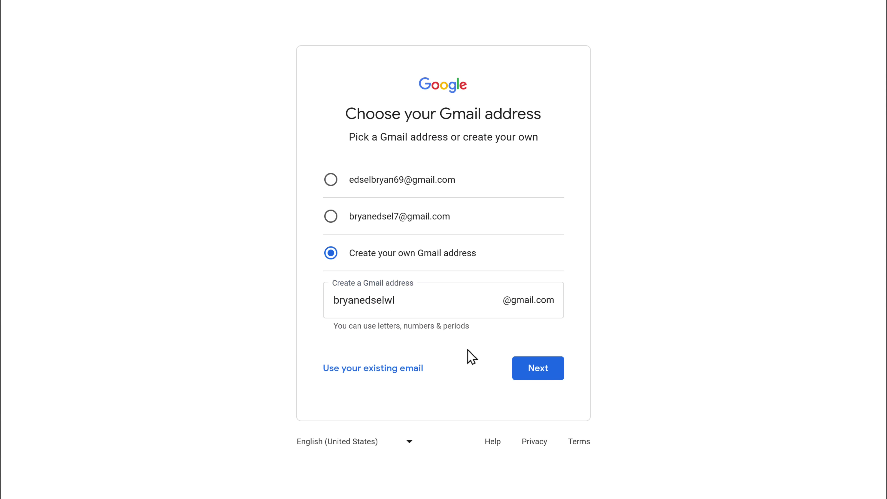
pyautogui.click(539, 368)
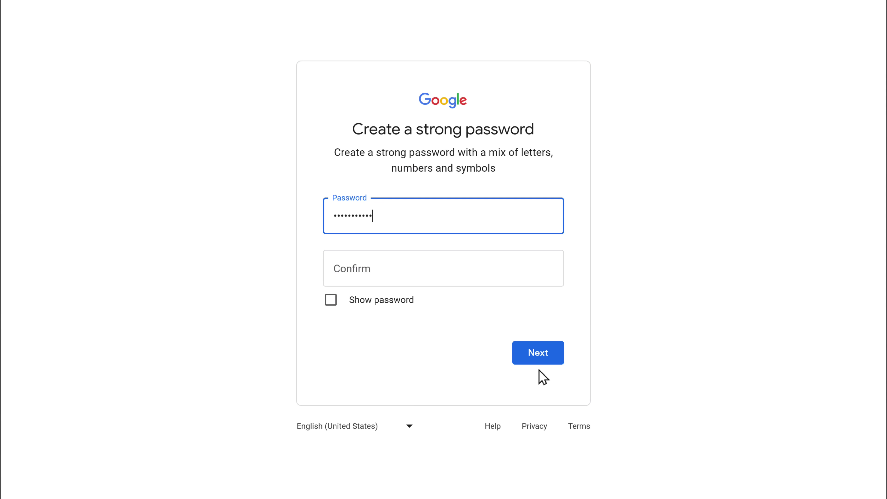
# Step: Set and confirm the account password, then accept the privacy terms
pyautogui.press('Tab')
pyautogui.write('•••••••')
pyautogui.click(539, 370)
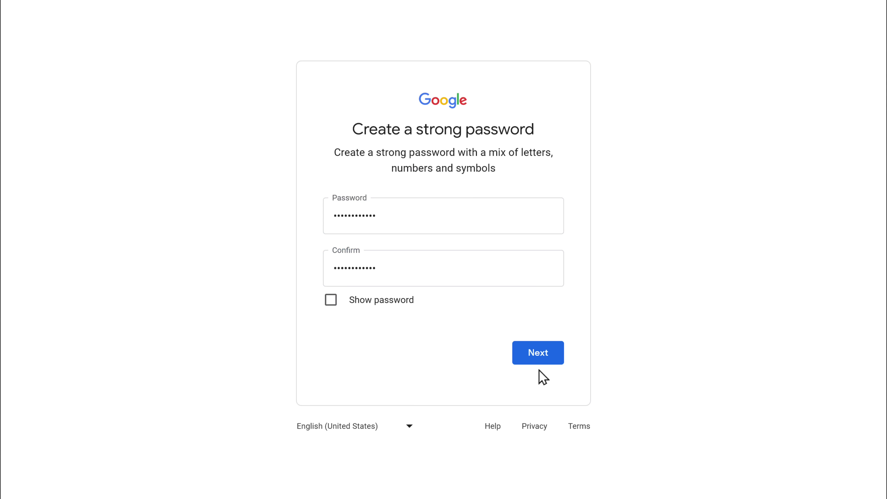
pyautogui.click(537, 354)
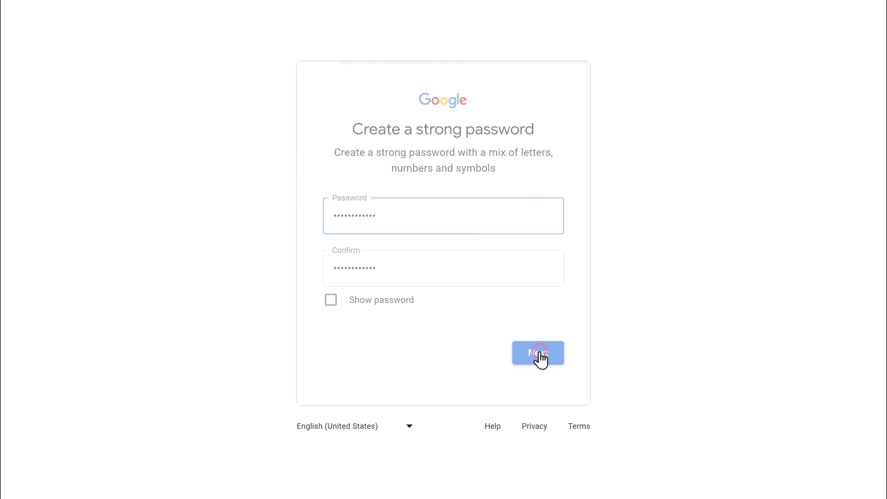
pyautogui.scroll(-10, 540, 294)
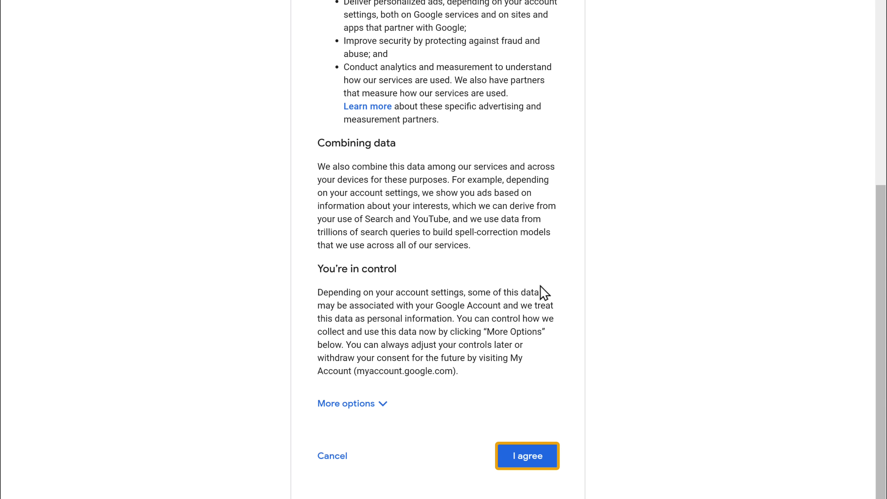
pyautogui.click(529, 461)
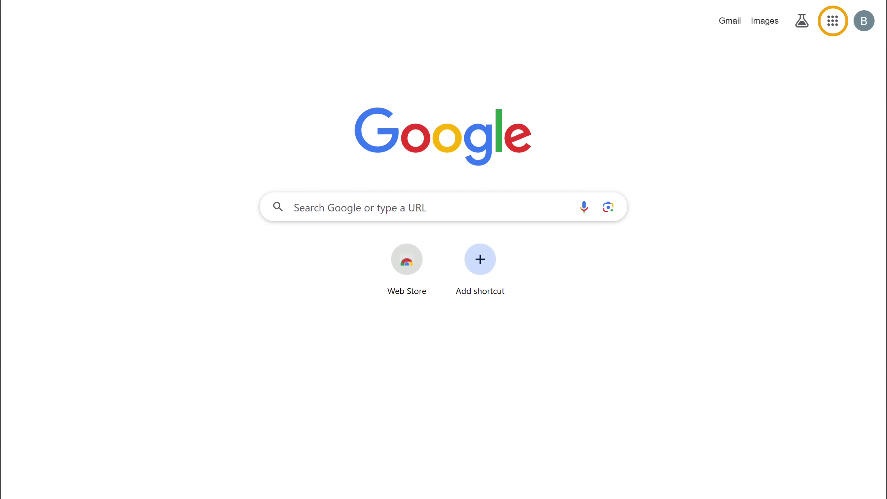
pyautogui.click(834, 22)
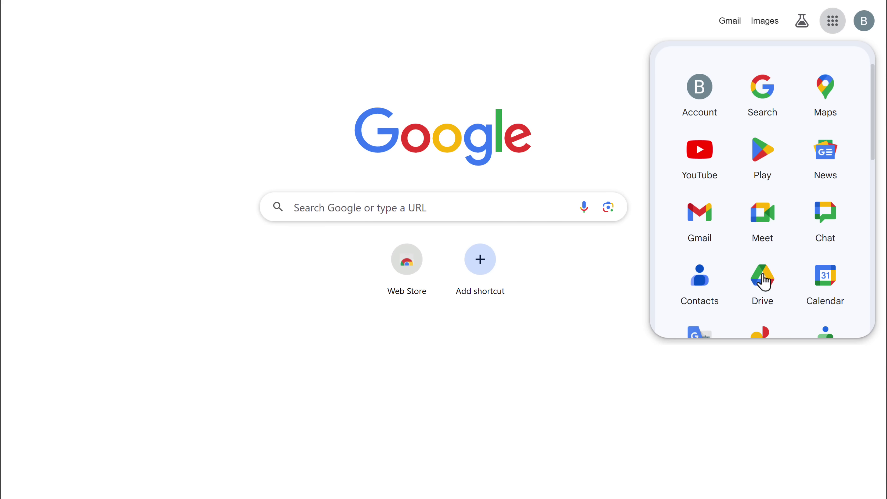
pyautogui.click(763, 286)
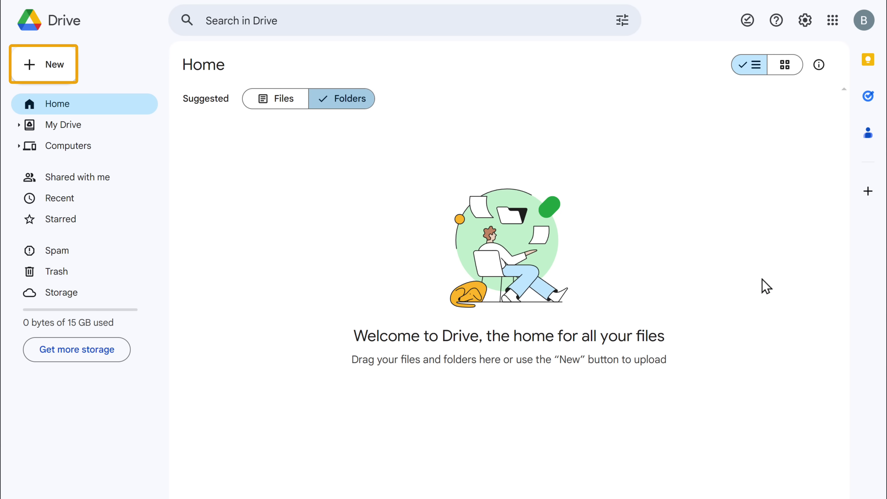
pyautogui.click(55, 65)
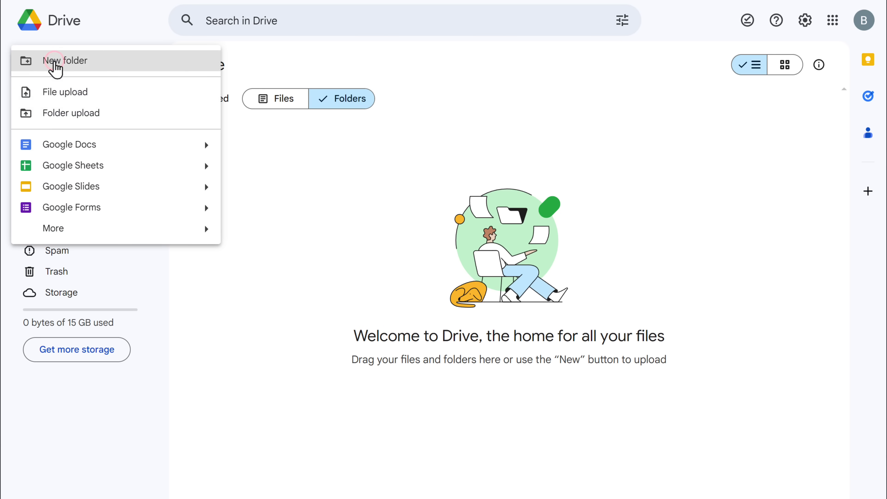
pyautogui.click(65, 63)
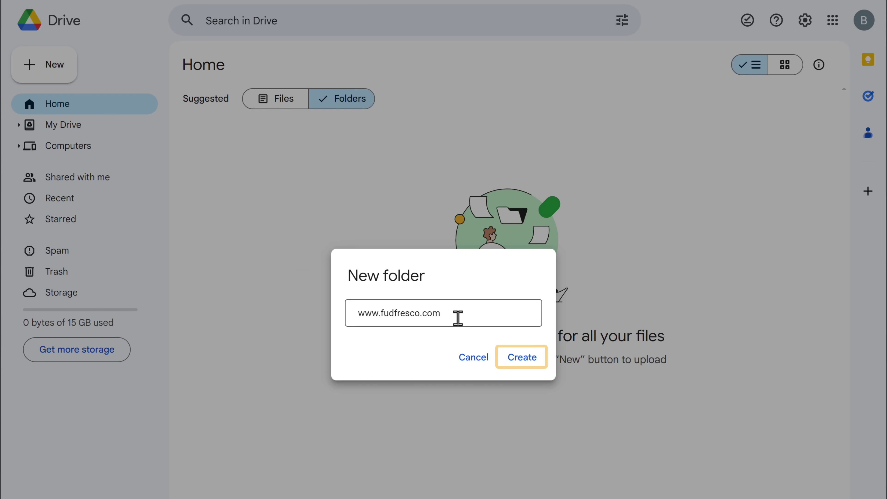
pyautogui.click(523, 363)
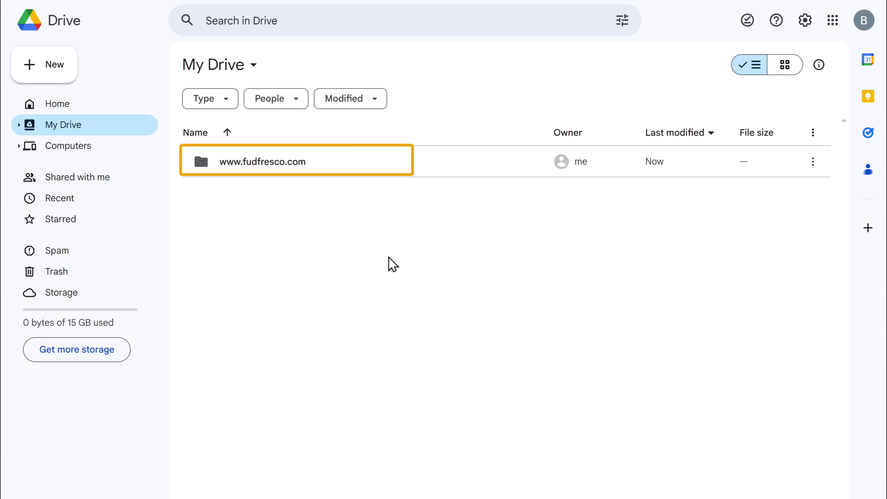
pyautogui.doubleClick(264, 161)
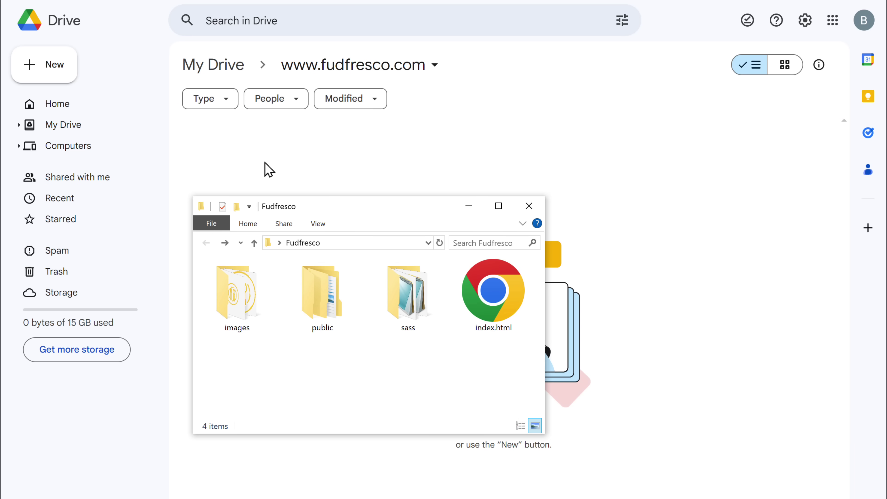
pyautogui.hotkey('ctrl', 'a')
pyautogui.moveTo(319, 277); pyautogui.dragTo(367, 179)
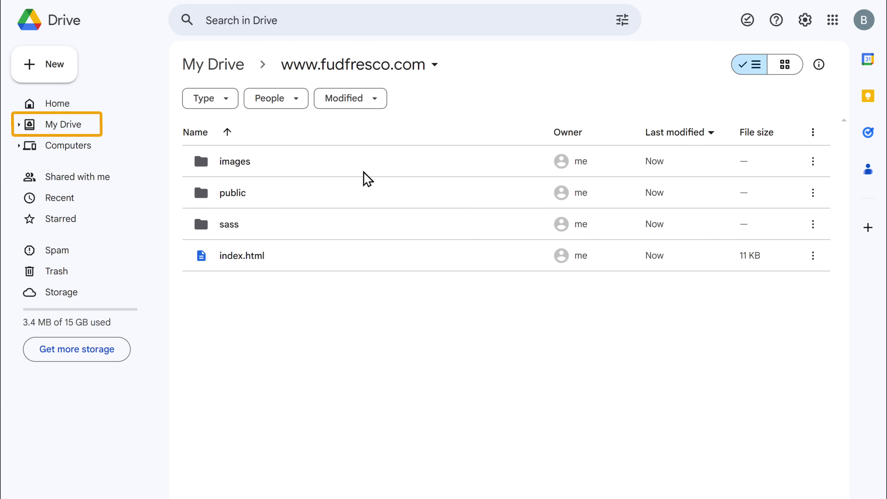
pyautogui.click(20, 125)
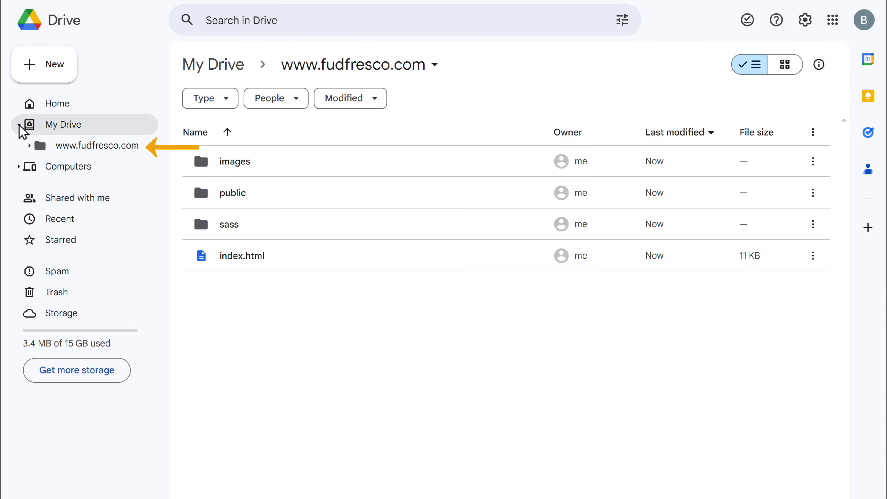
pyautogui.rightClick(83, 148)
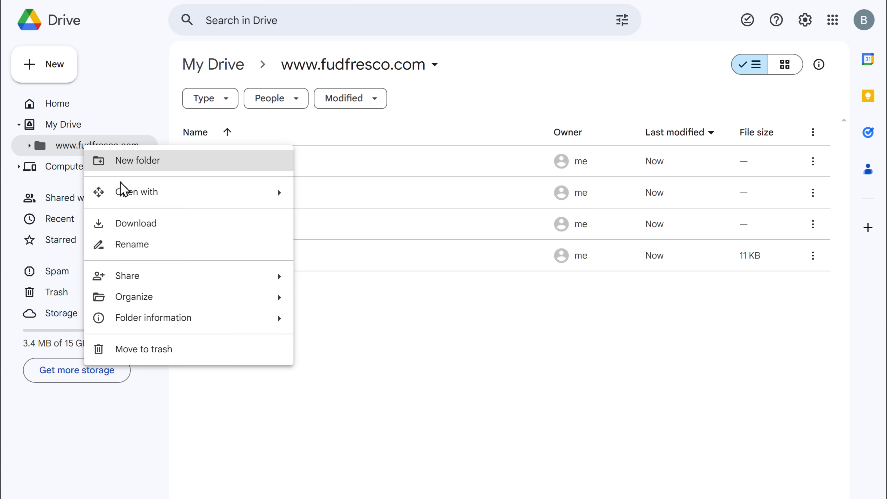
pyautogui.moveTo(187, 276)
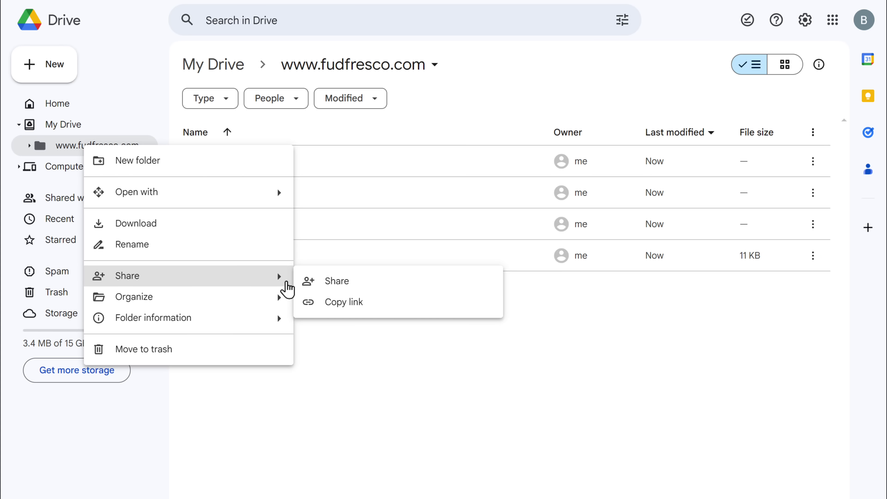
pyautogui.click(366, 293)
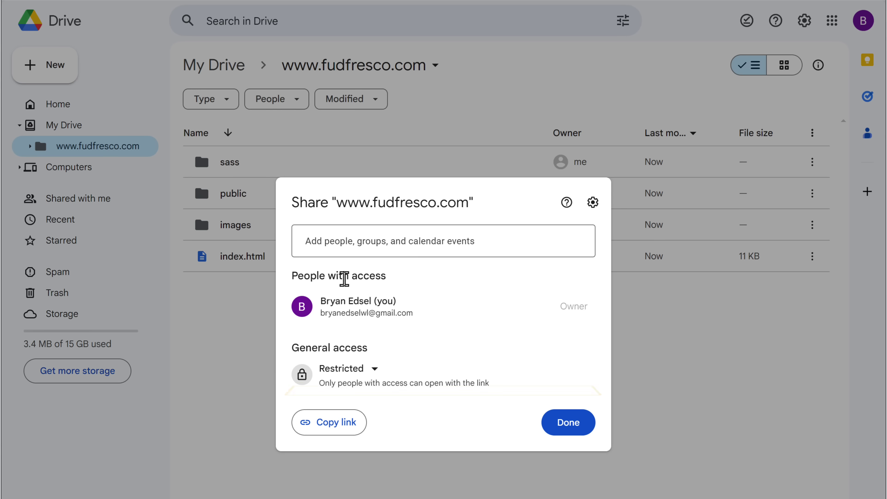
pyautogui.click(342, 368)
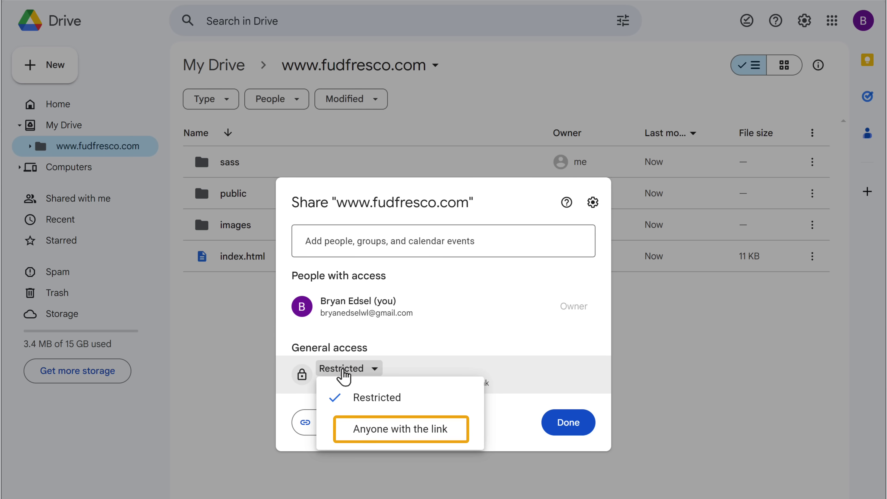
pyautogui.click(372, 429)
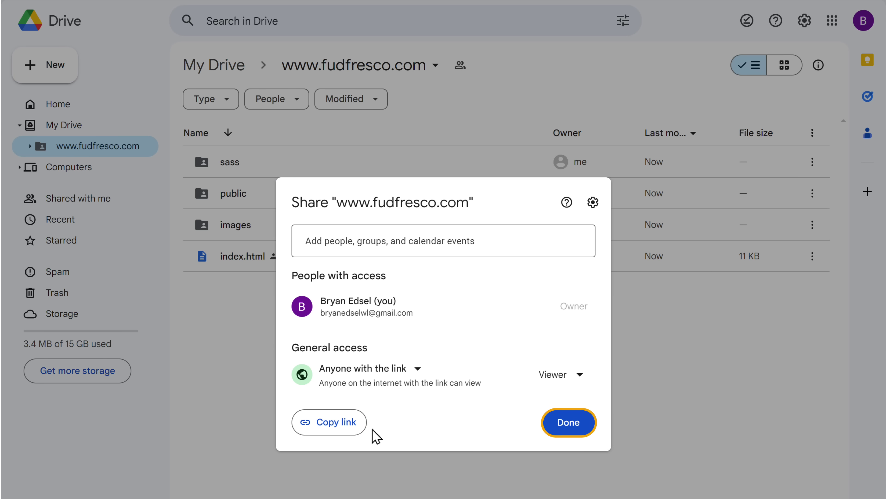
pyautogui.click(568, 427)
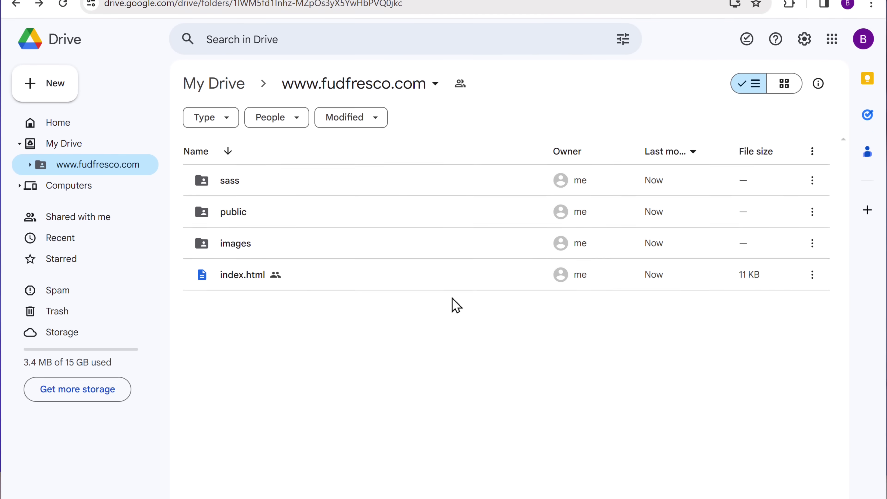
# Step: On drv.tw, host on Google Drive with the signed-in account, allow access, and open the site link
pyautogui.click(192, 15)
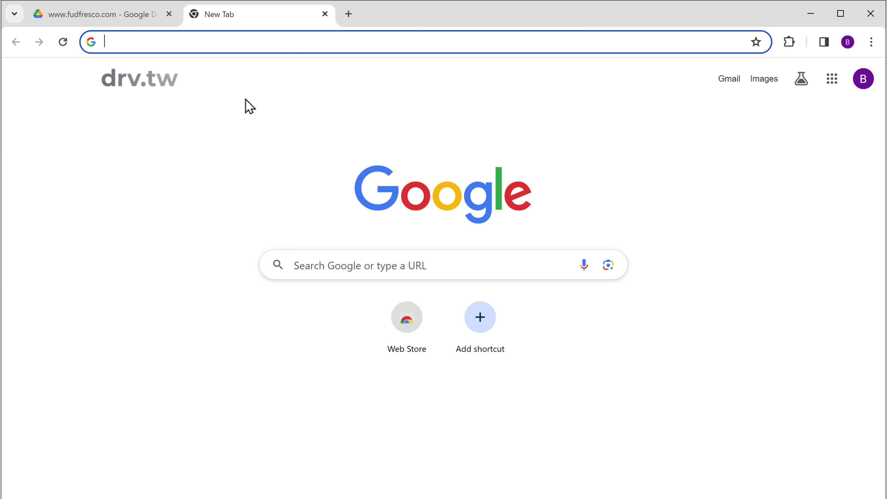
pyautogui.write('drv.tw')
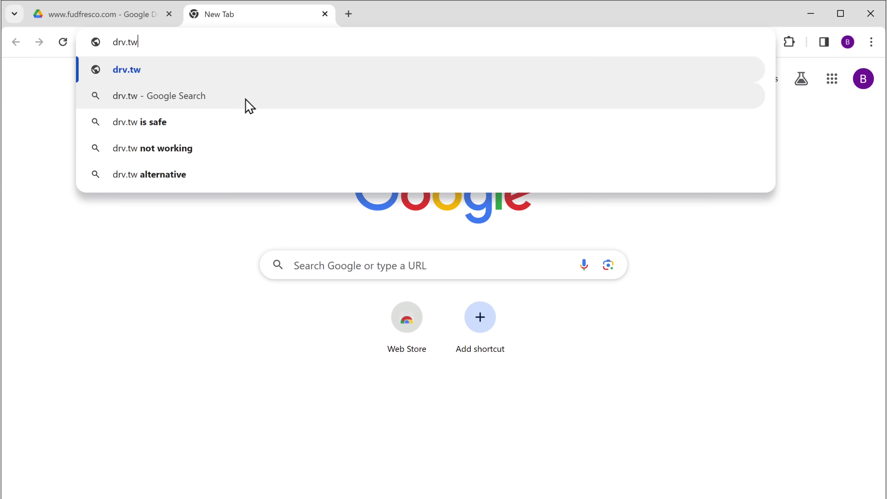
pyautogui.press('Return')
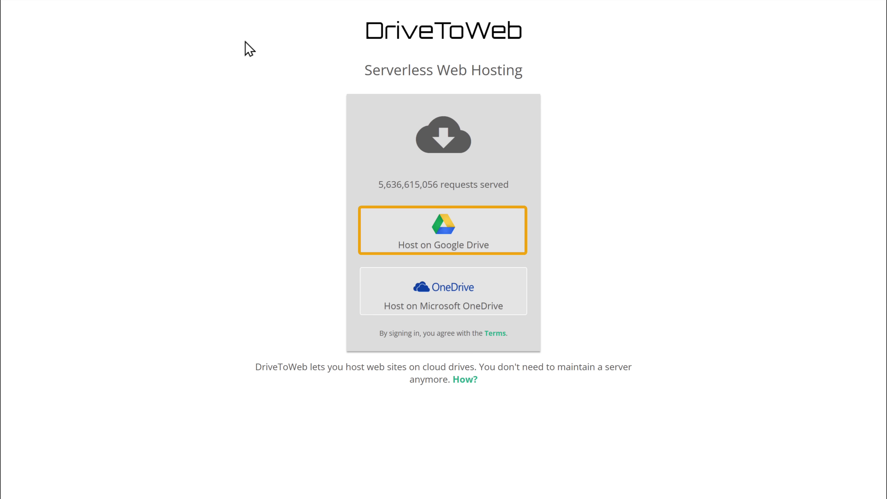
pyautogui.click(443, 230)
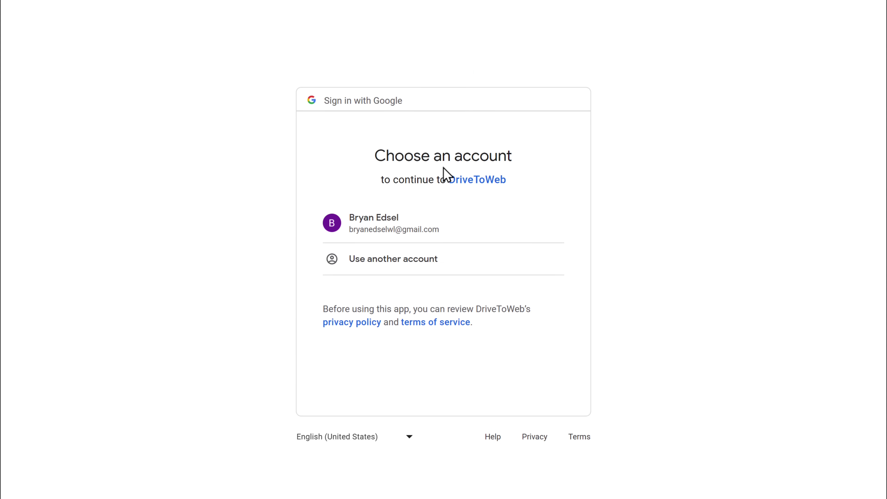
pyautogui.click(384, 227)
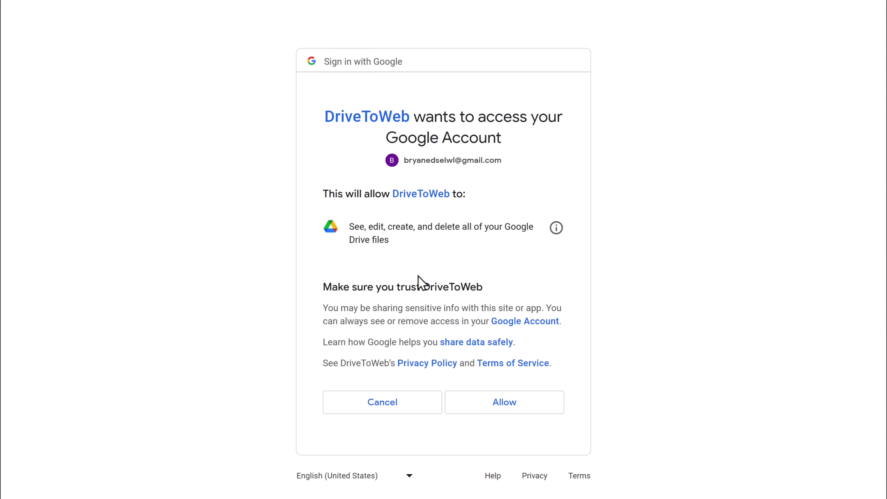
pyautogui.click(505, 403)
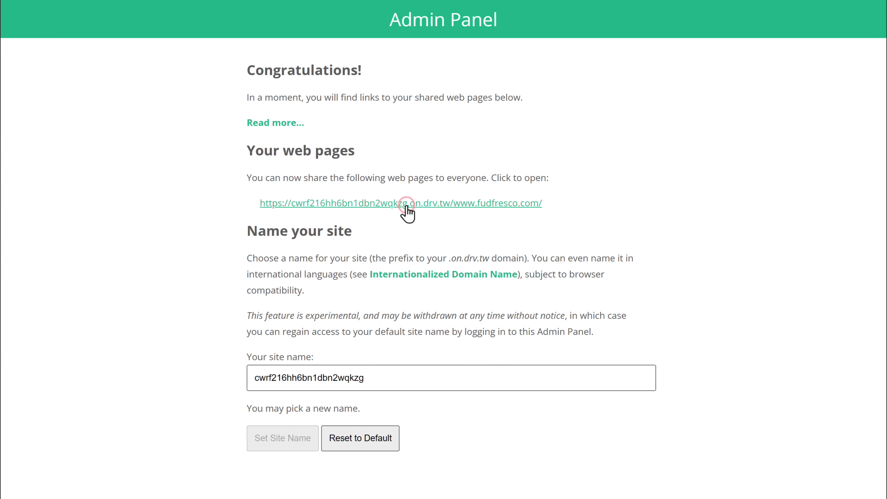
pyautogui.click(406, 204)
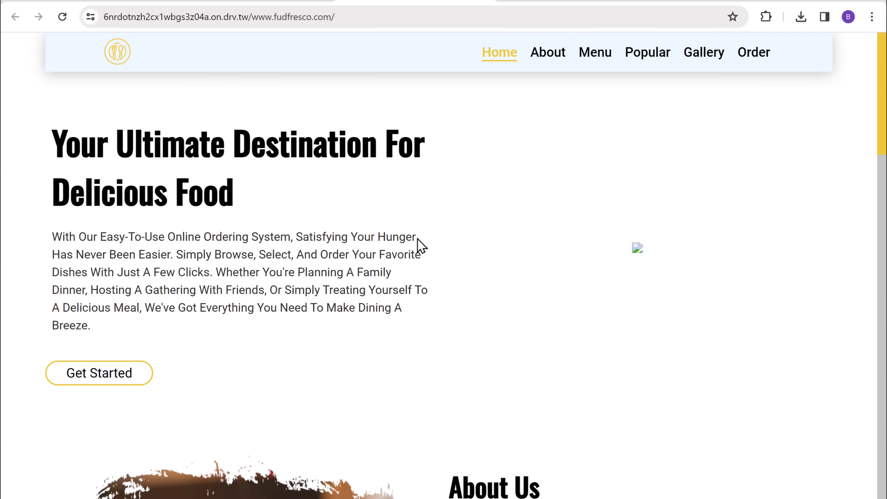
# Step: Scroll through the hosted Fudfresco home and About Us sections, then open a new tab
pyautogui.scroll(-4, 422, 246)
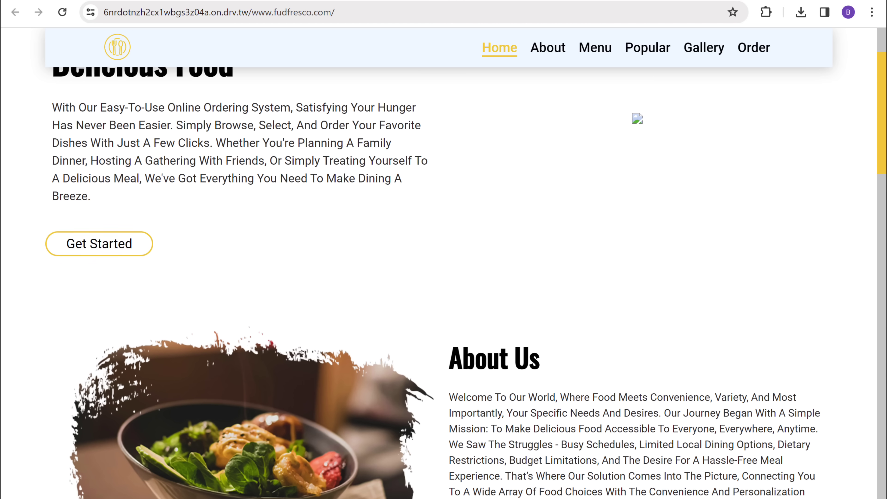
pyautogui.scroll(-3, 443, 265)
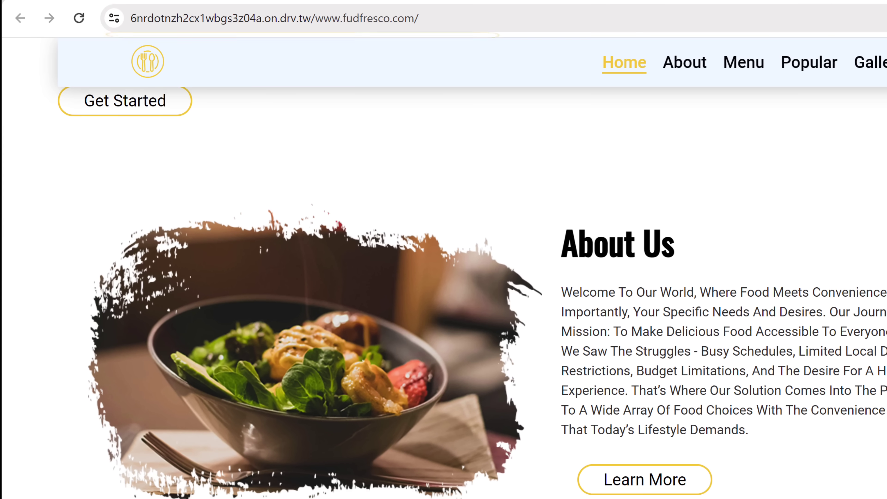
pyautogui.scroll(-3, 444, 266)
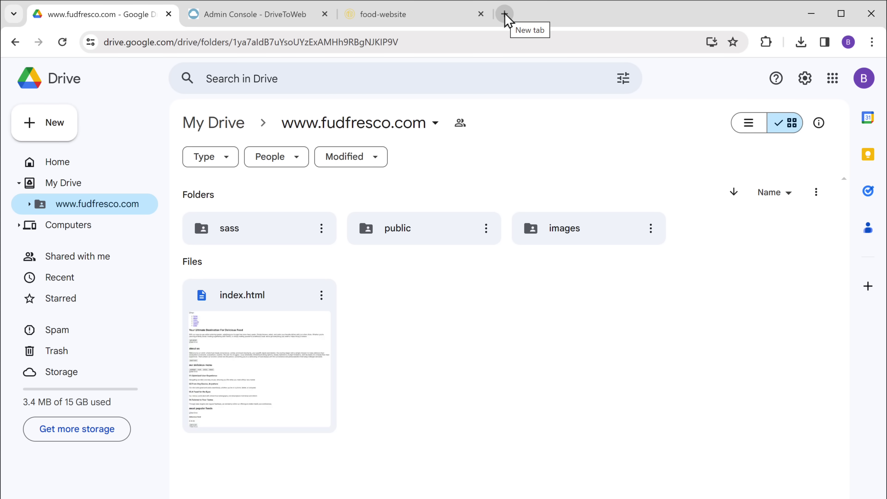
pyautogui.click(504, 14)
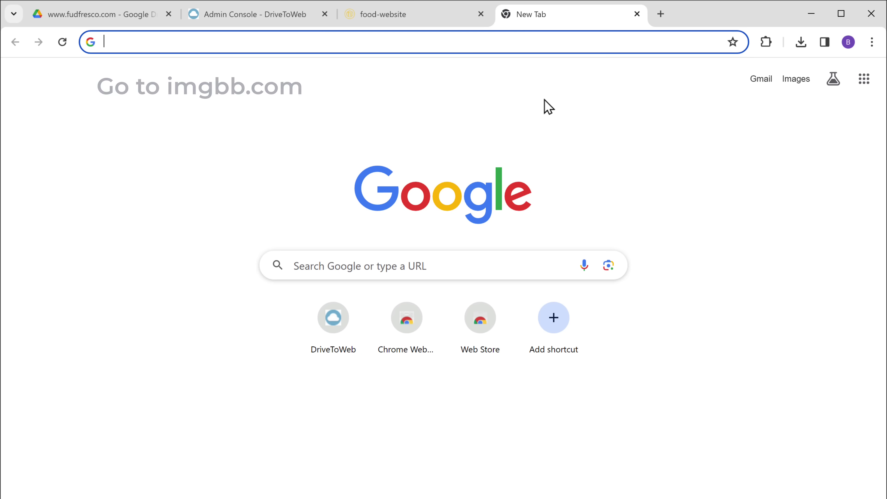
# Step: Upload home-img.png to imgbb.com and copy its HTML full linked embed code
pyautogui.write('imgbb.com')
pyautogui.press('Return')
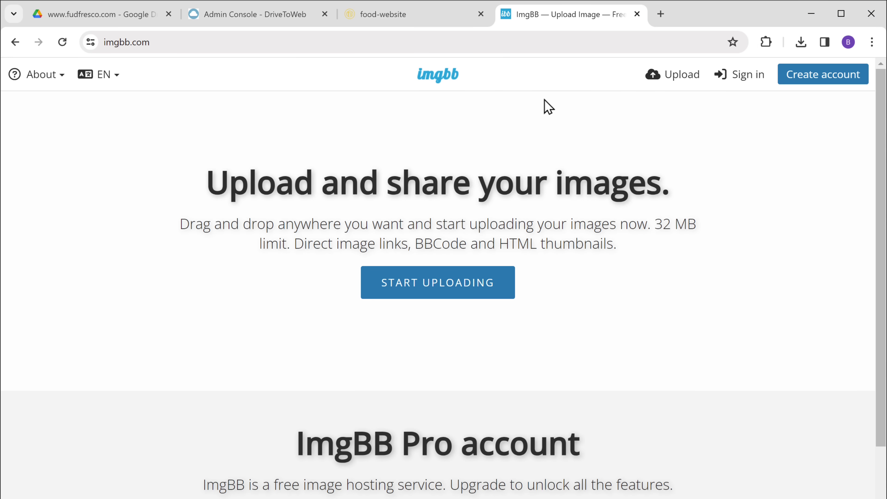
pyautogui.hotkey('alt', 'Tab')
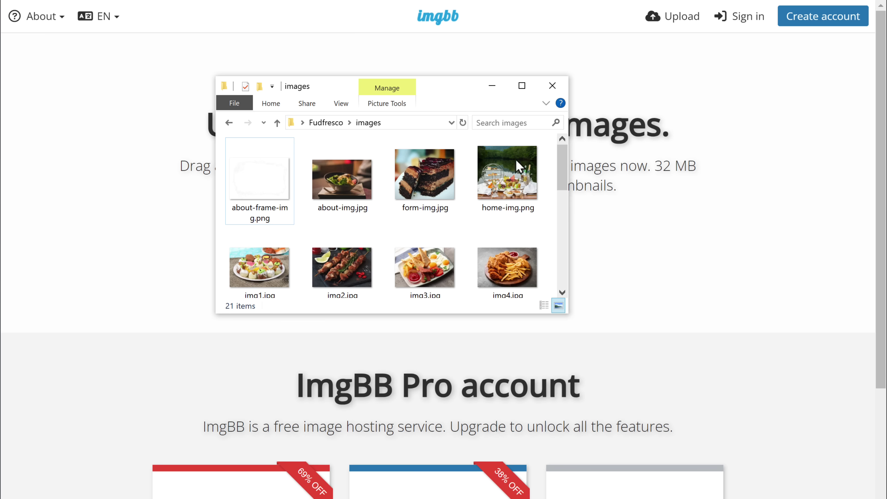
pyautogui.moveTo(511, 192); pyautogui.dragTo(610, 136)
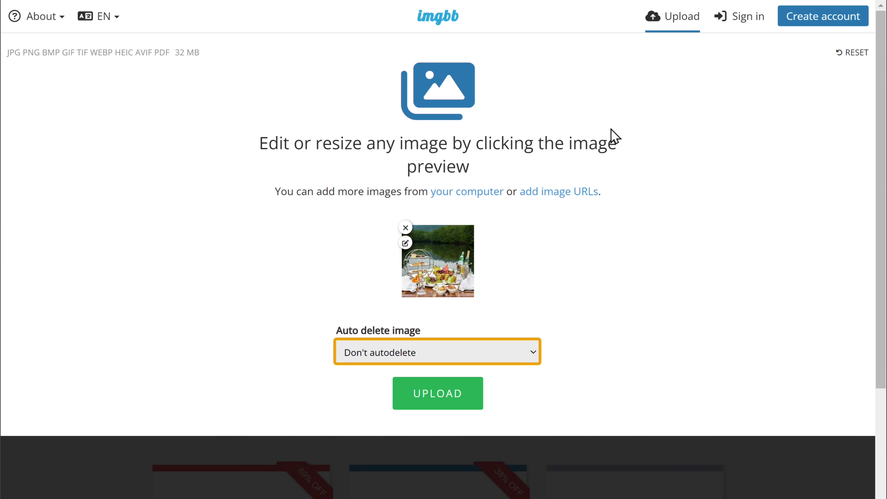
pyautogui.click(437, 393)
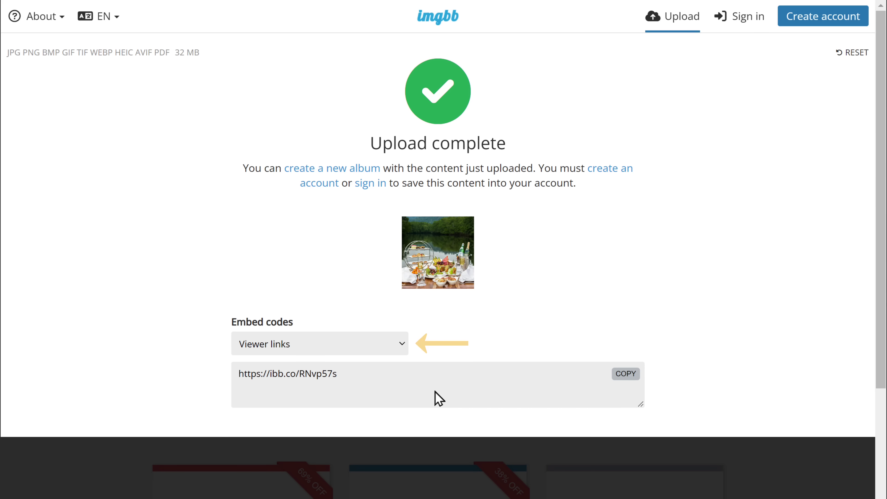
pyautogui.click(402, 343)
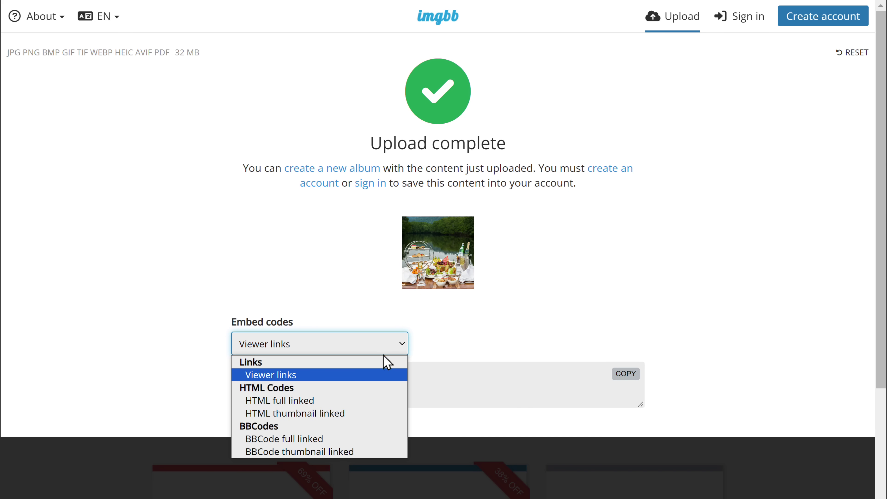
pyautogui.click(303, 401)
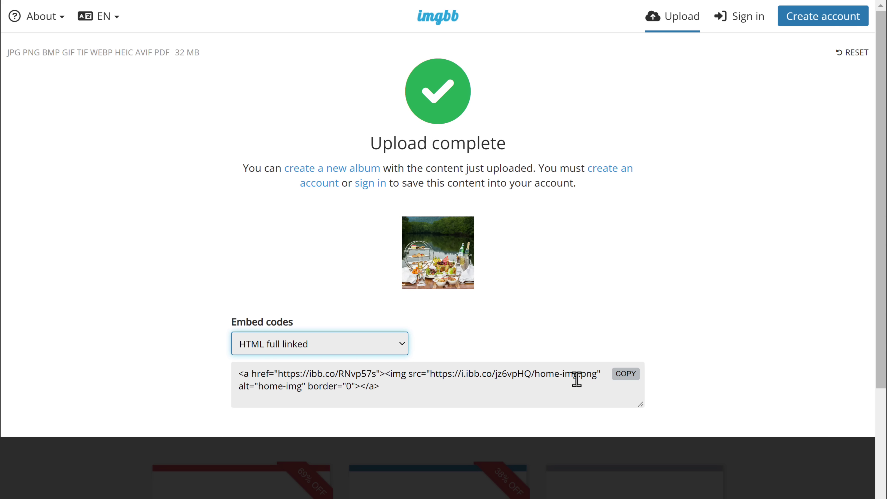
pyautogui.click(626, 376)
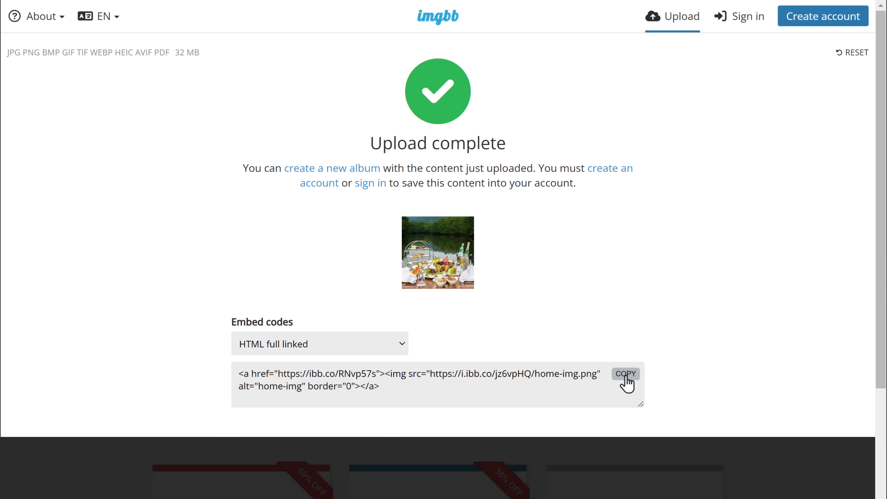
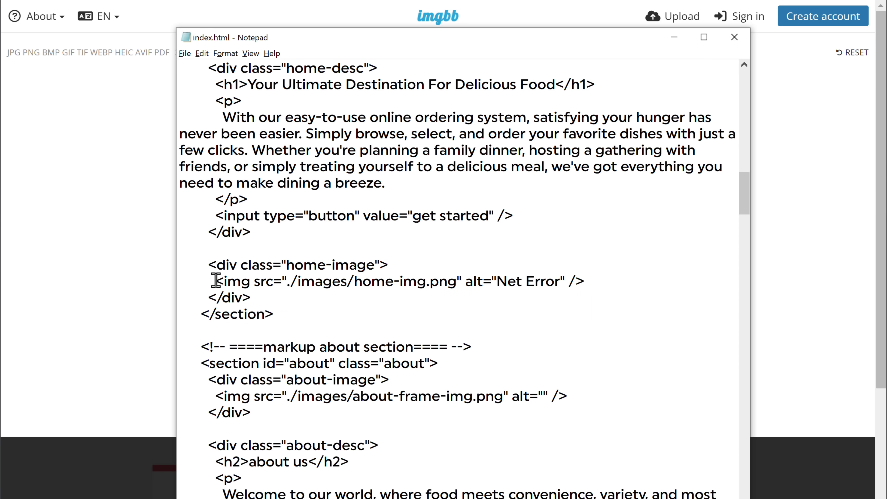
# Step: Replace the old home-image img tag with the pasted imgbb linked embed code
pyautogui.moveTo(216, 281); pyautogui.dragTo(591, 277)
pyautogui.press('BackSpace')
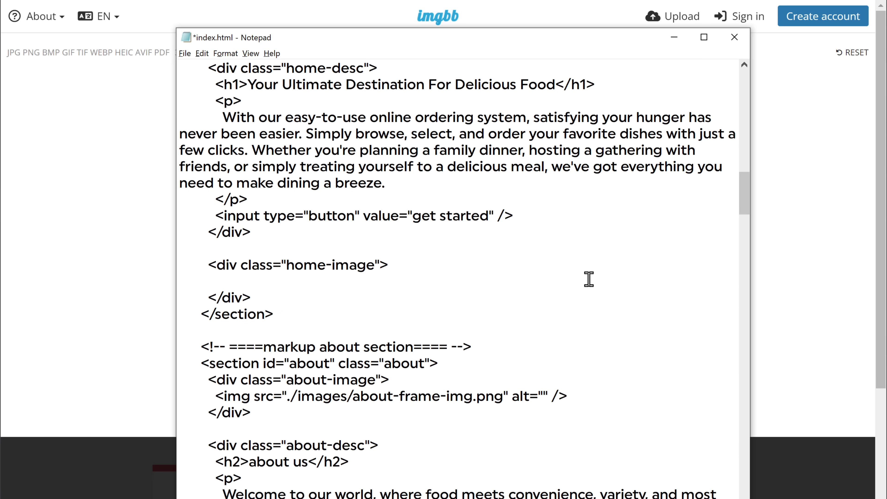
pyautogui.write('<a href="https://ibb.co/RNvp57s"><img src="https://i.ibb.co/jz6vpHQ/home-img.png" alt="home-img" border="0"></a>')
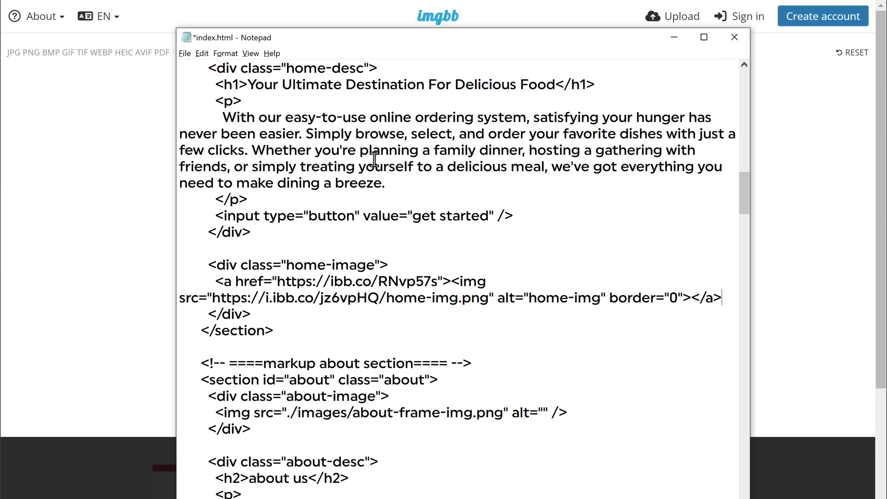
# Step: Save index.html and minimize Notepad
pyautogui.click(185, 54)
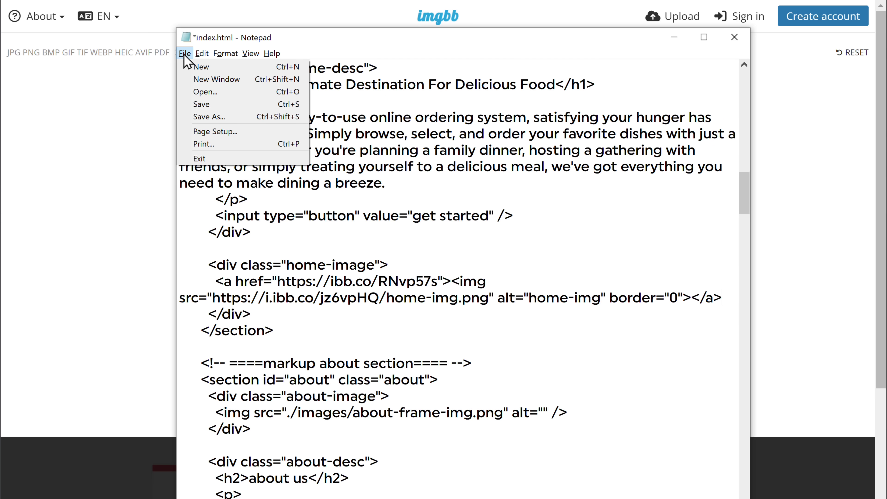
pyautogui.click(212, 104)
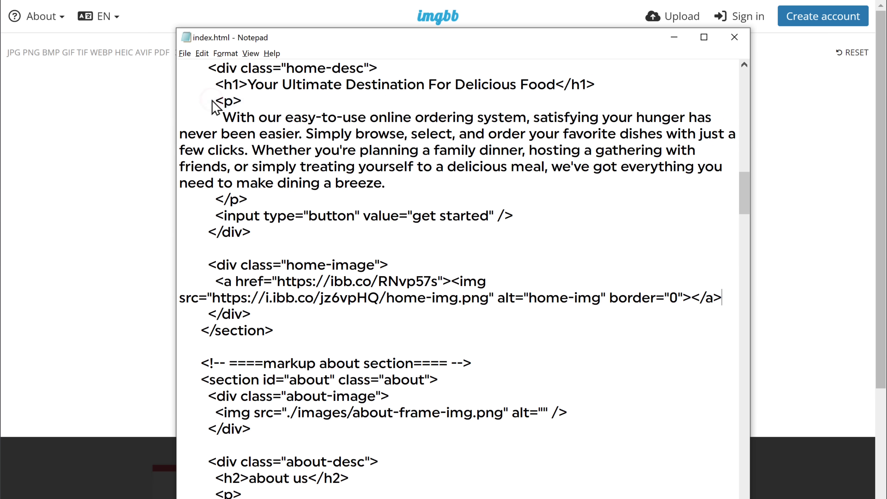
pyautogui.click(675, 38)
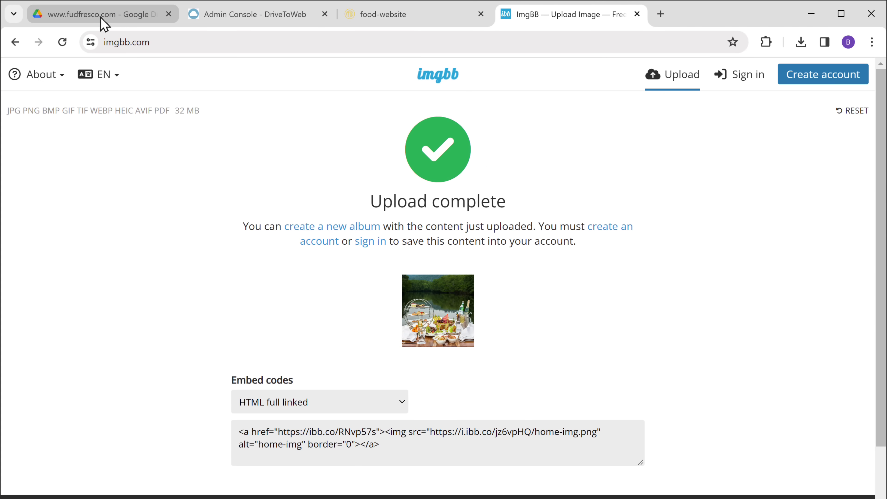
pyautogui.click(103, 24)
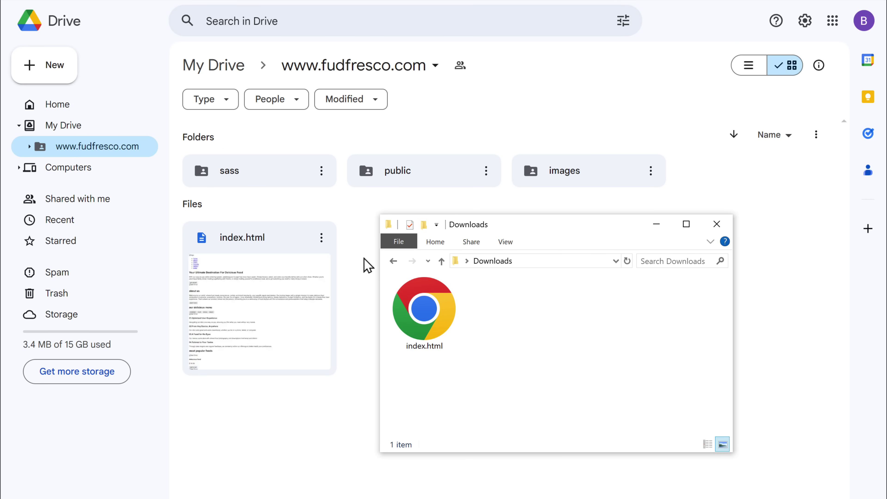
pyautogui.moveTo(424, 319); pyautogui.dragTo(263, 323)
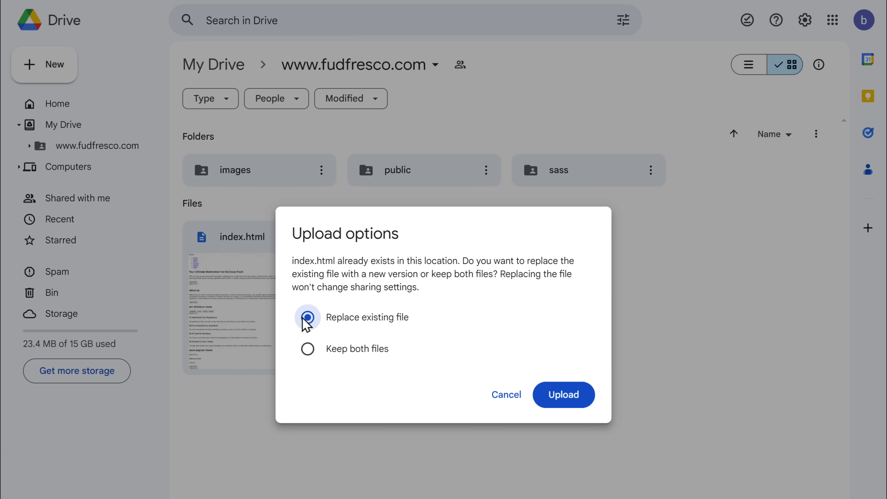
pyautogui.click(563, 396)
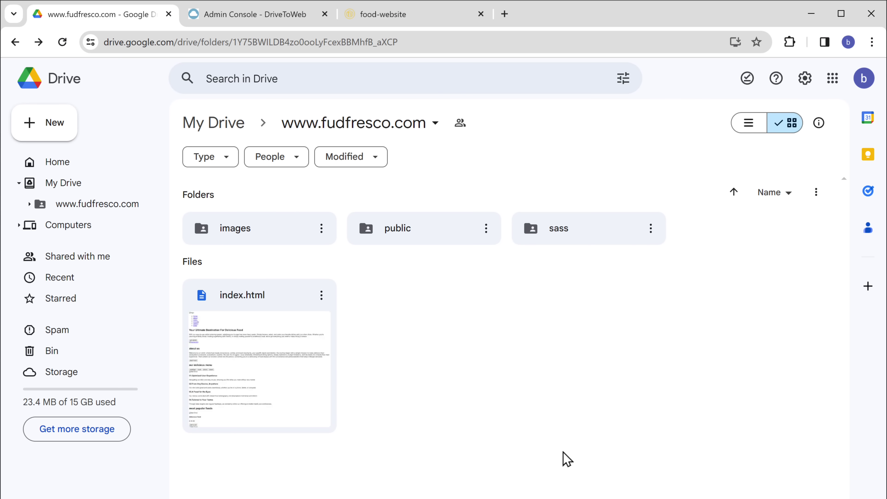
pyautogui.click(422, 13)
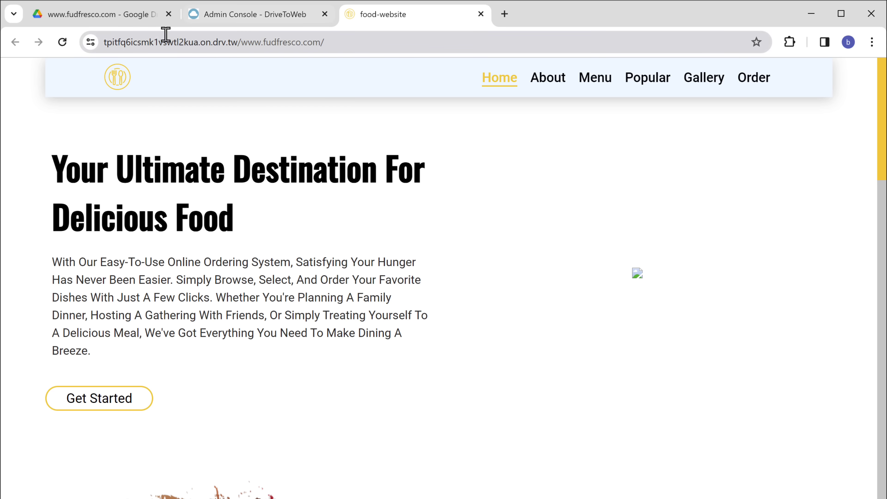
# Step: Reload the DriveToWeb food-website page so it shows the imgbb home image
pyautogui.click(63, 43)
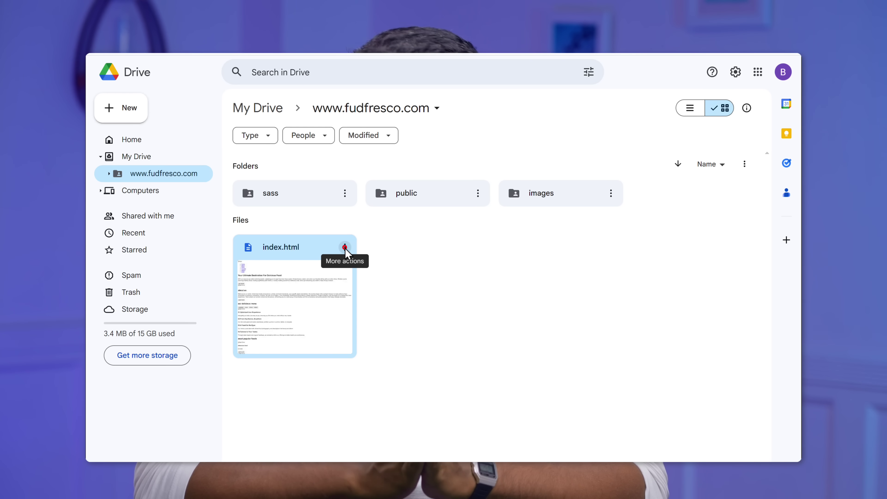
pyautogui.click(344, 247)
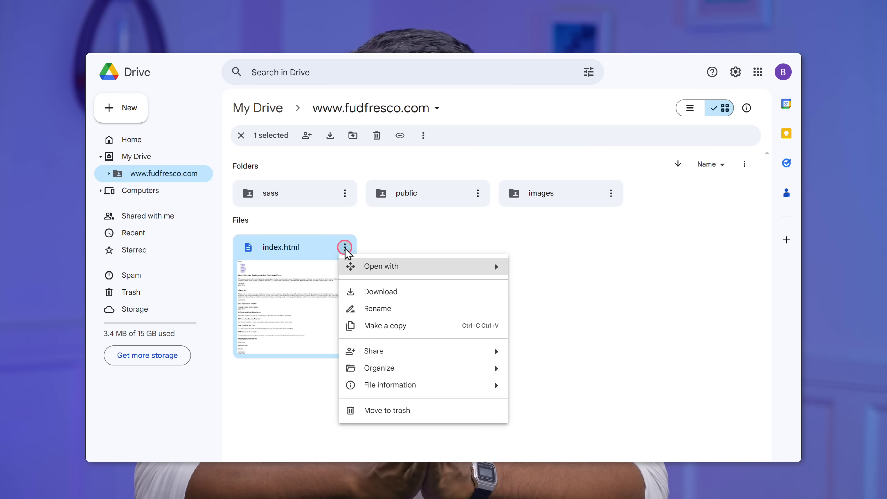
pyautogui.click(384, 291)
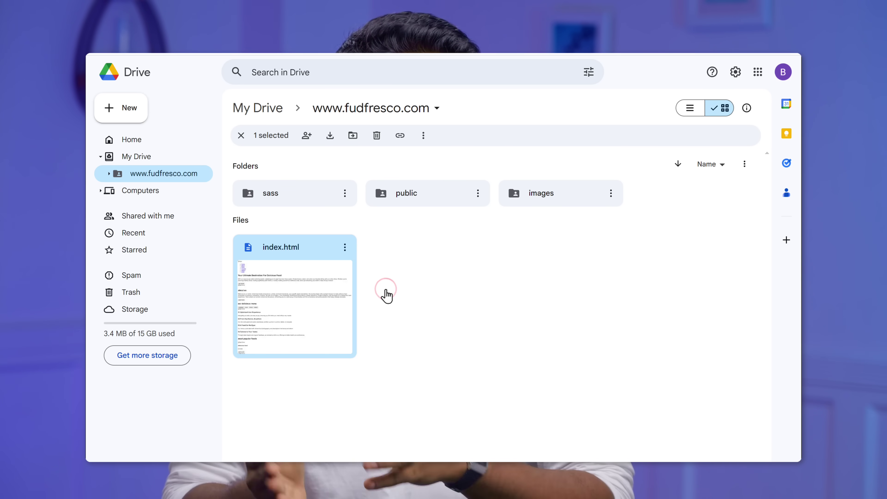